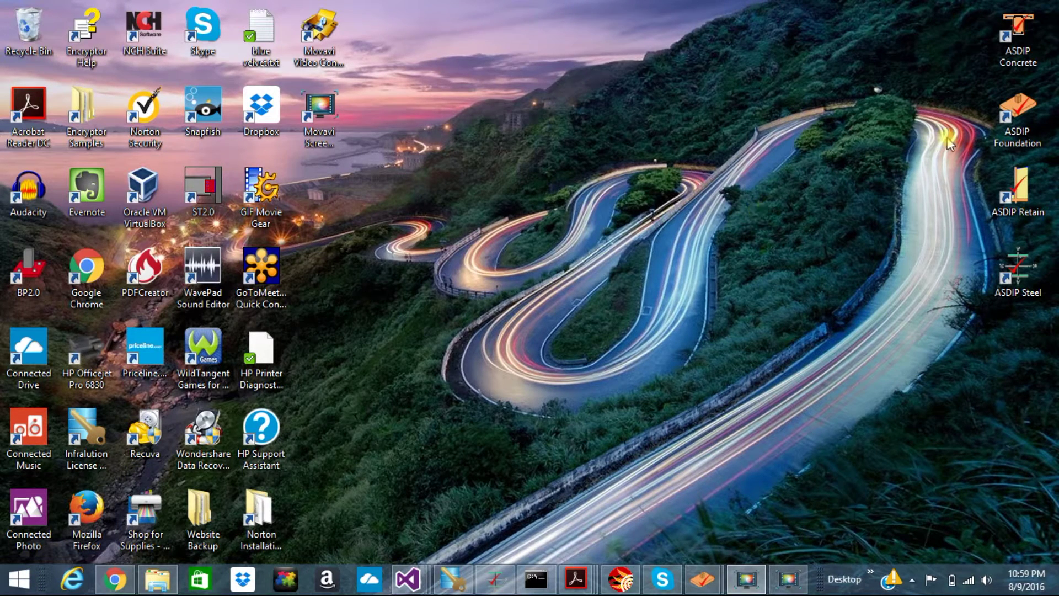
- Launch ASDIP Foundation from its desktop icon
double_click(1017, 117)
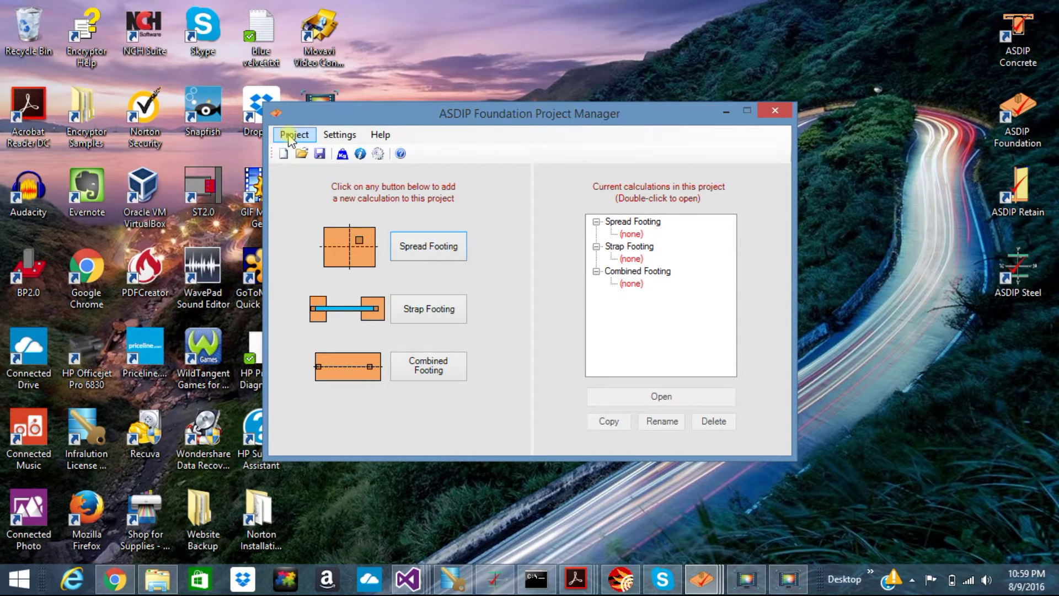
- Look over the Project menu and the Units settings, keeping US units
left_click(289, 137)
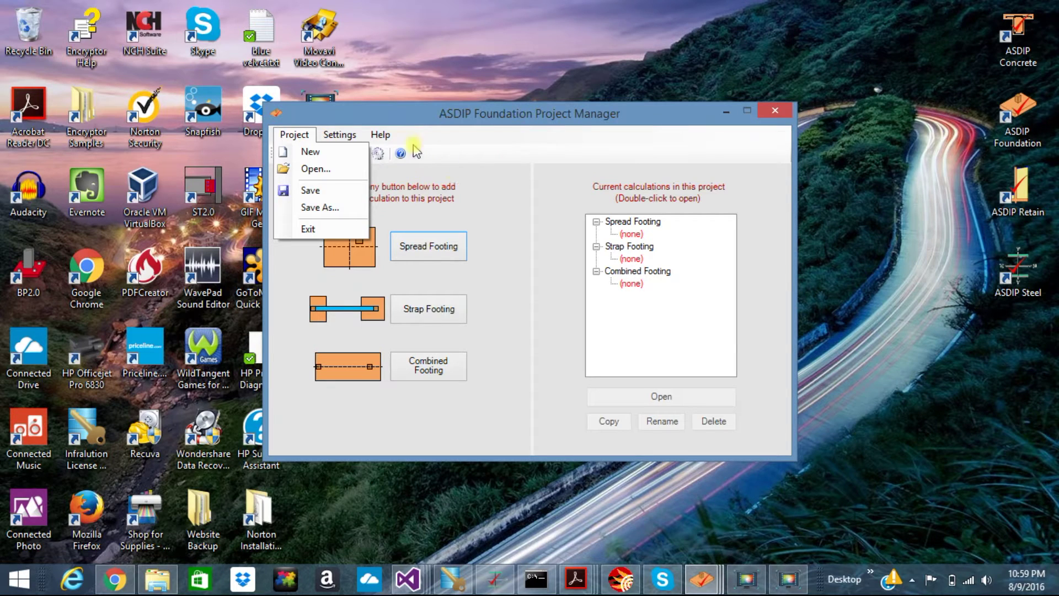
mouse_move(341, 128)
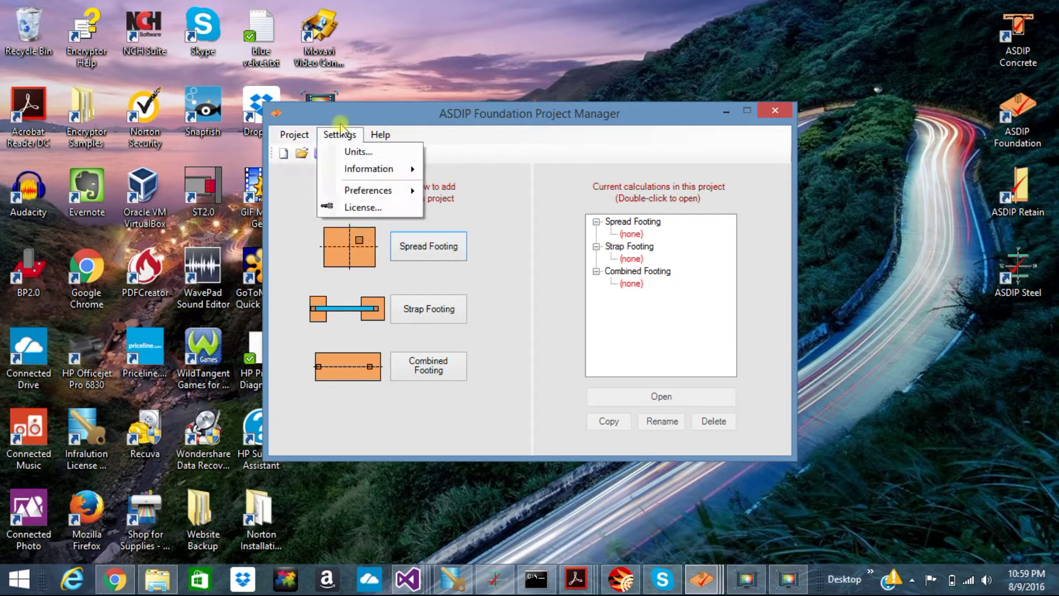
left_click(351, 154)
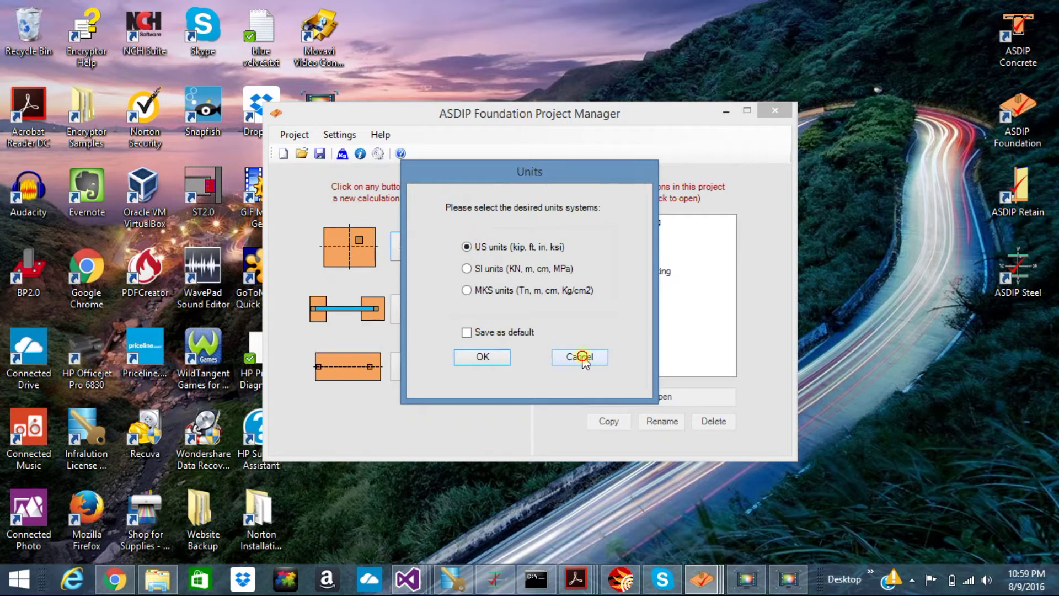
left_click(580, 357)
- Close the Settings menu and start adding a new Spread Footing calculation
left_click(339, 135)
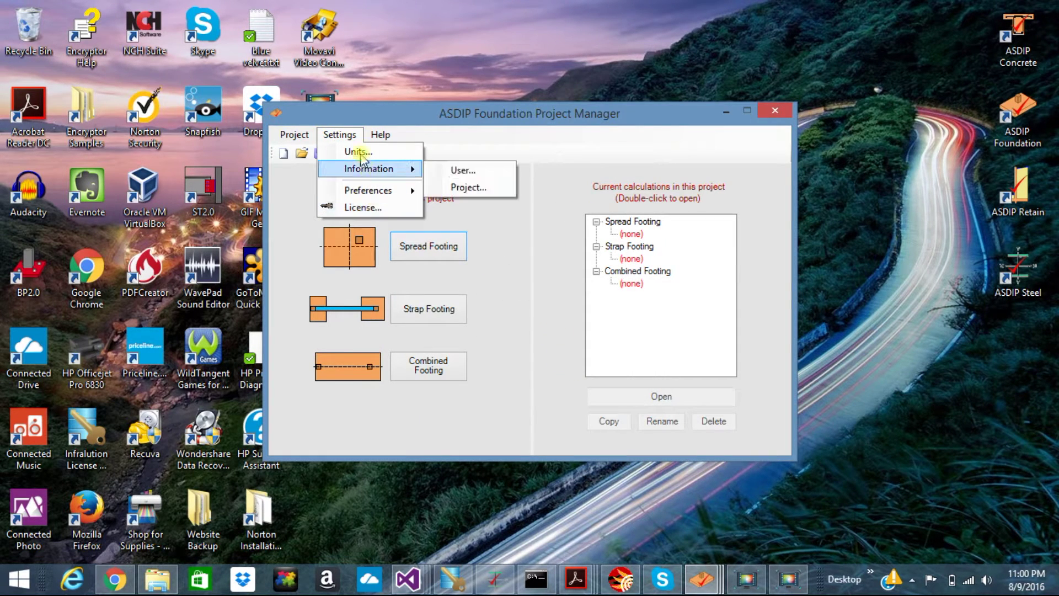
left_click(404, 121)
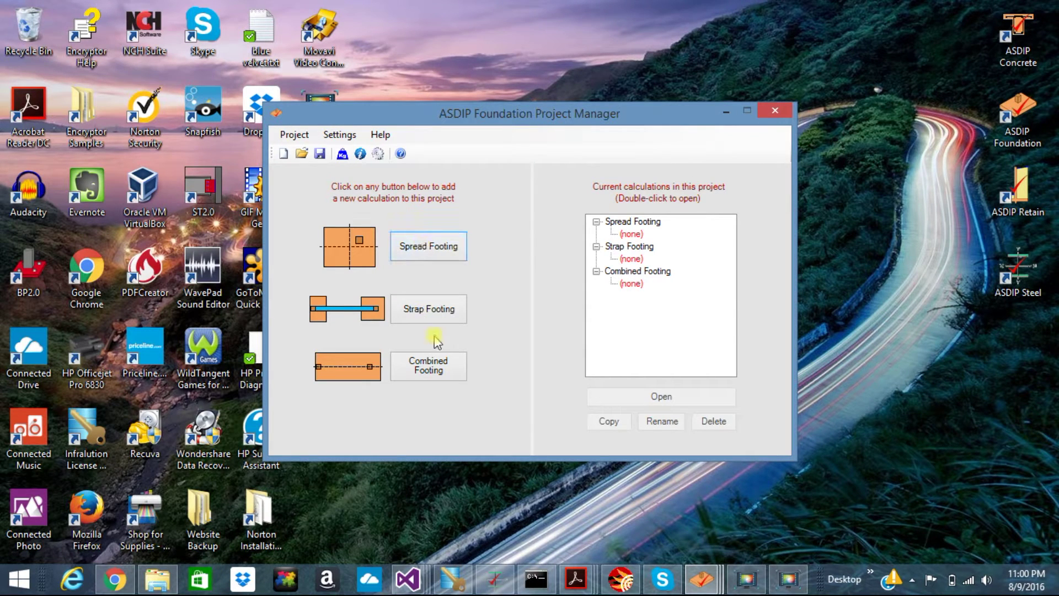
left_click(430, 252)
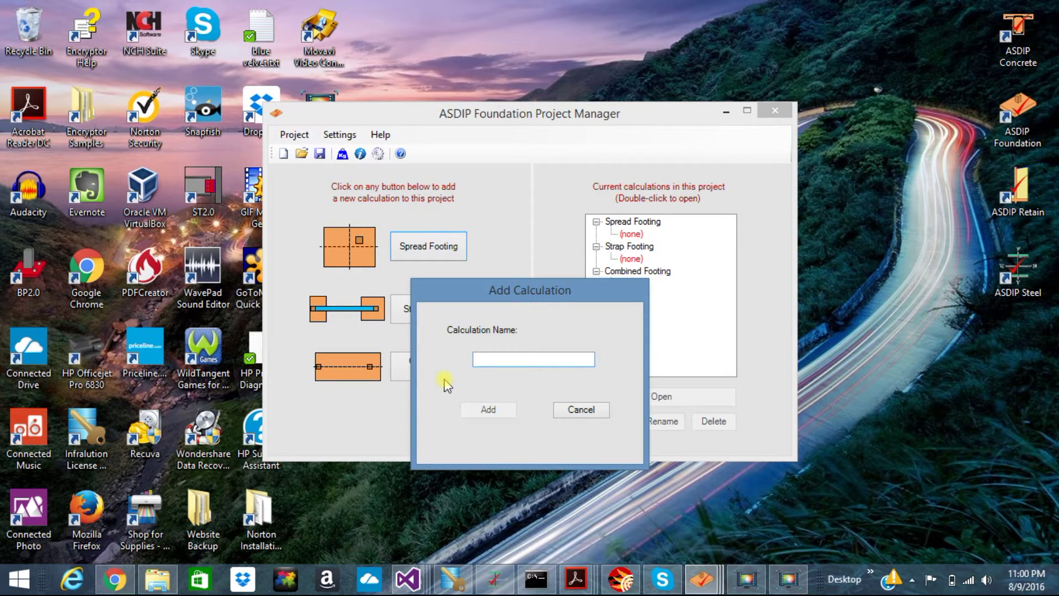
- Name the new spread footing 'Footing type 1' and open it in the design window
type("Fo")
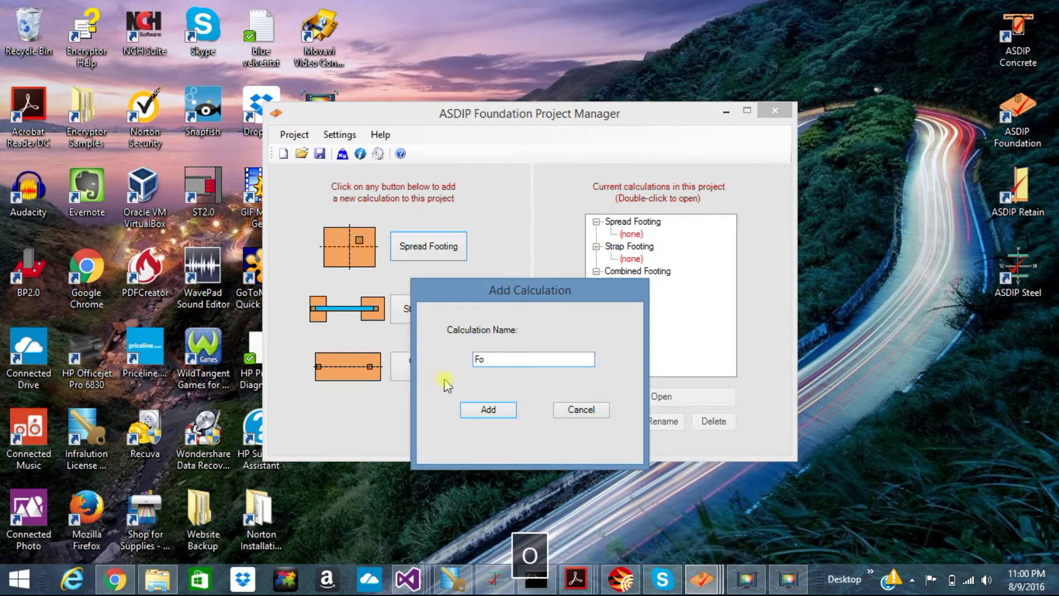
type("oting ")
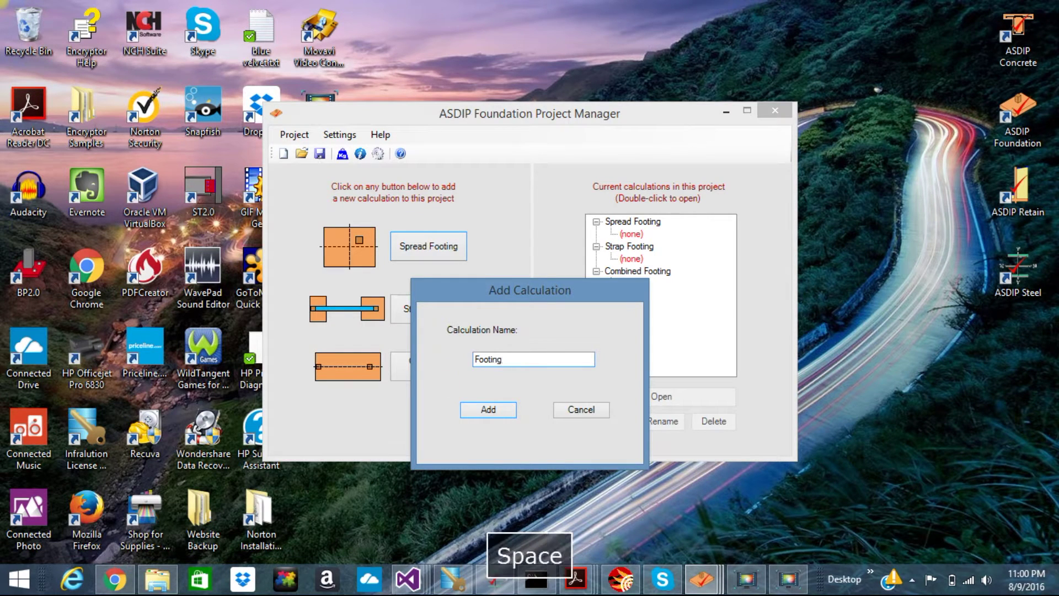
type("type 1")
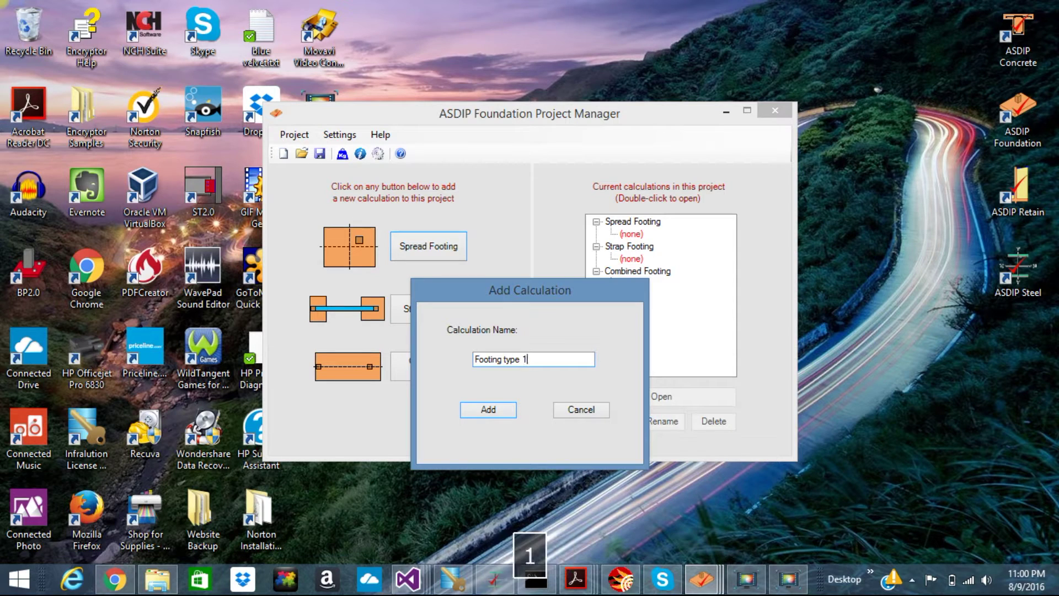
key("Return")
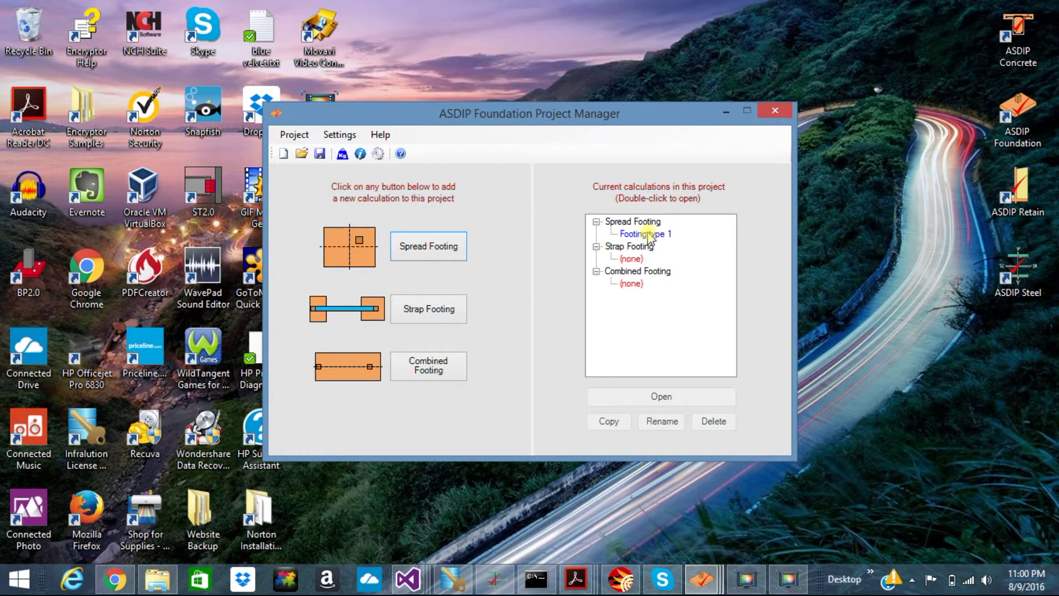
double_click(649, 236)
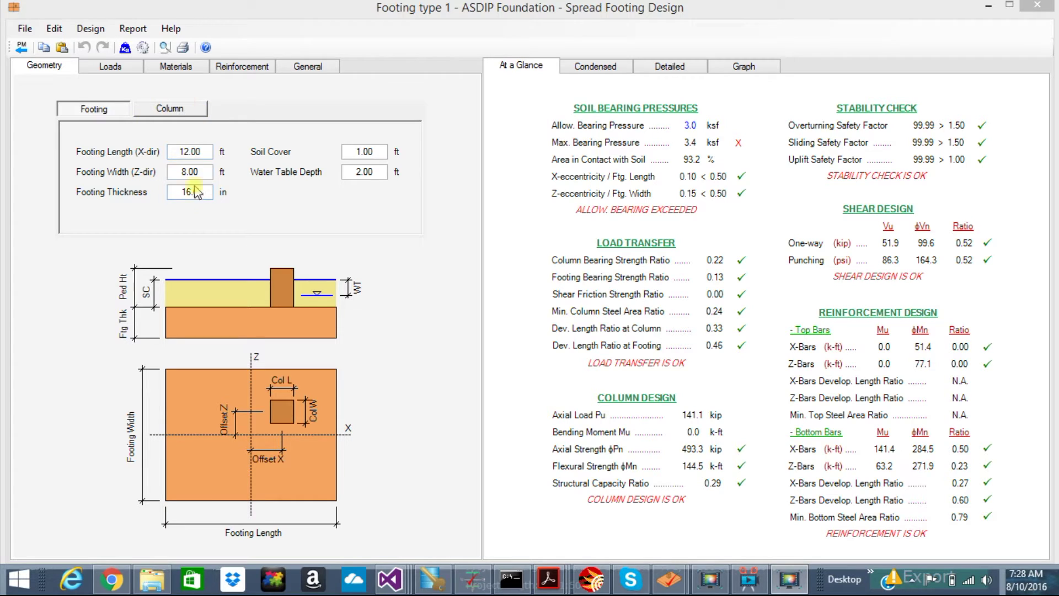
- Check the column geometry, then display the loads, including the 100.0 kip dead axial force
left_click(173, 109)
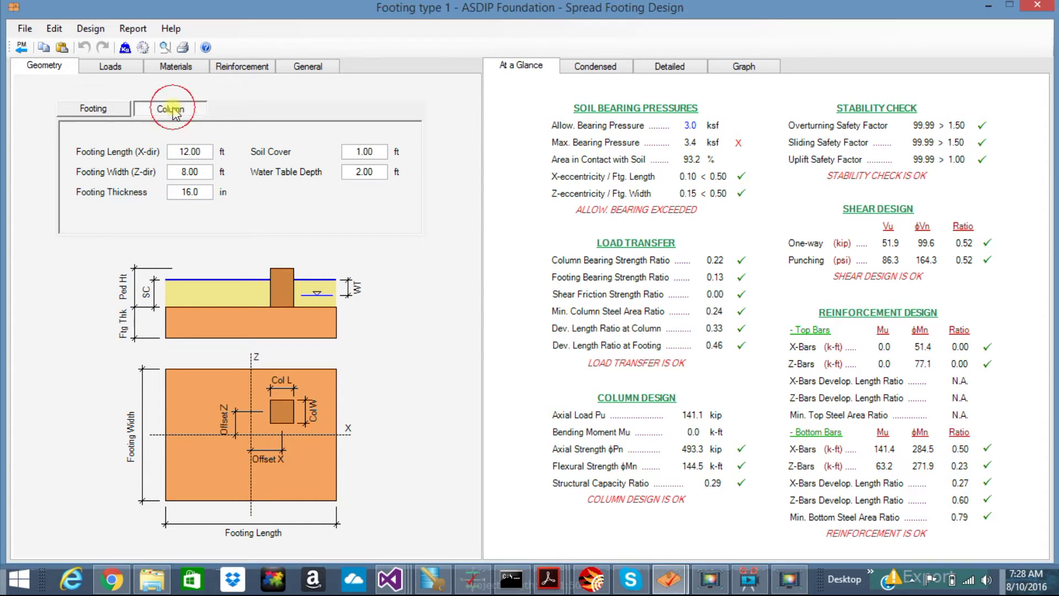
left_click(112, 67)
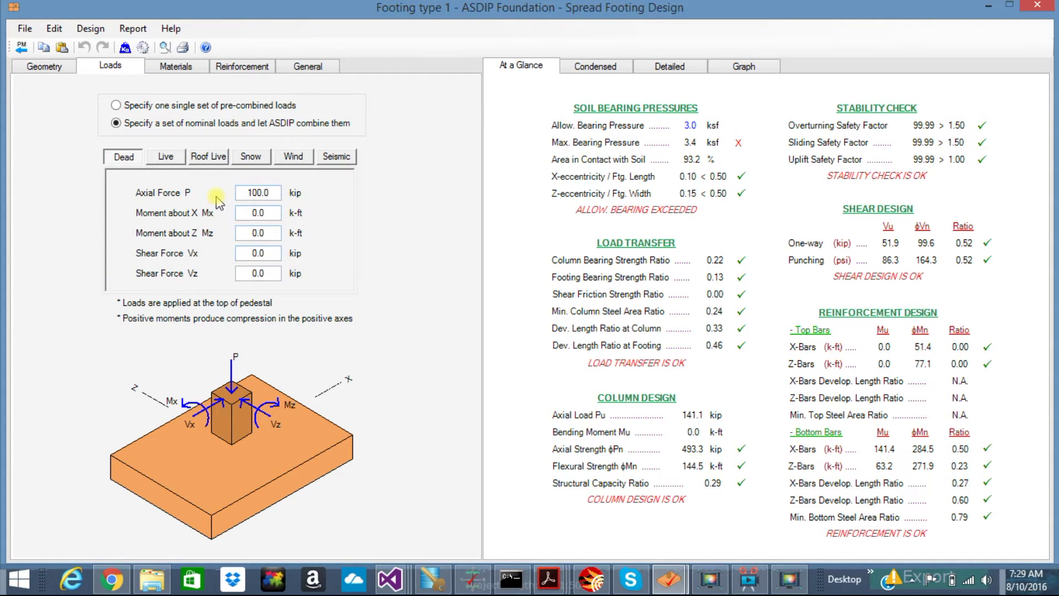
left_click(115, 105)
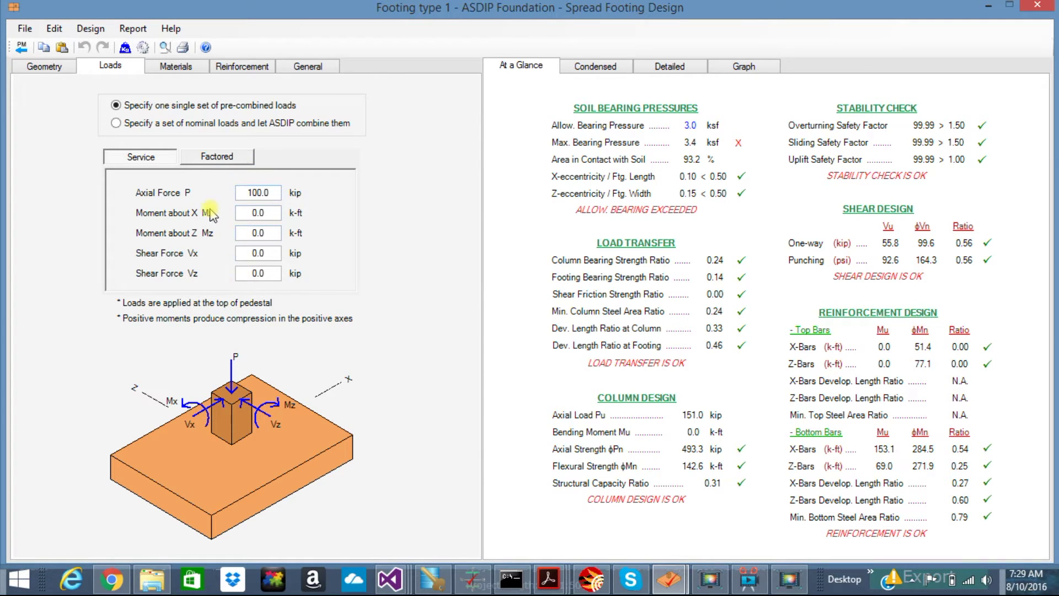
left_click(116, 123)
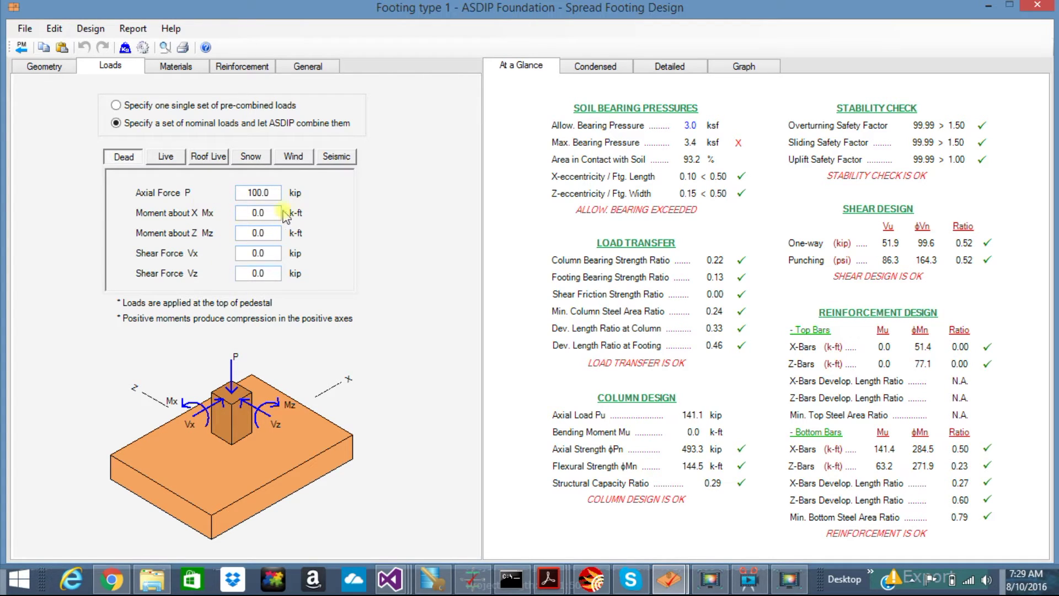
left_click(90, 29)
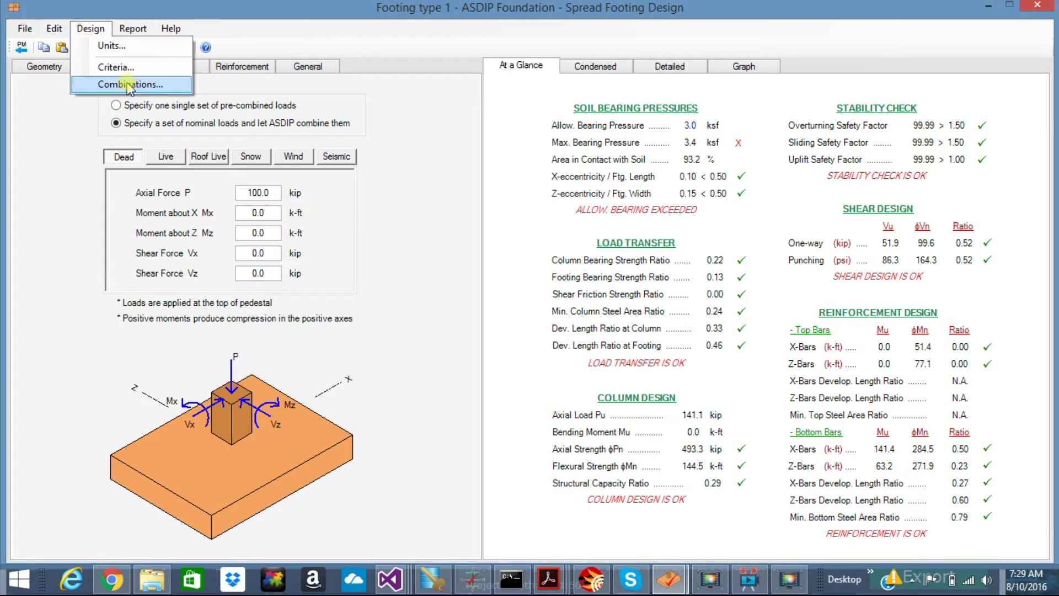
left_click(130, 83)
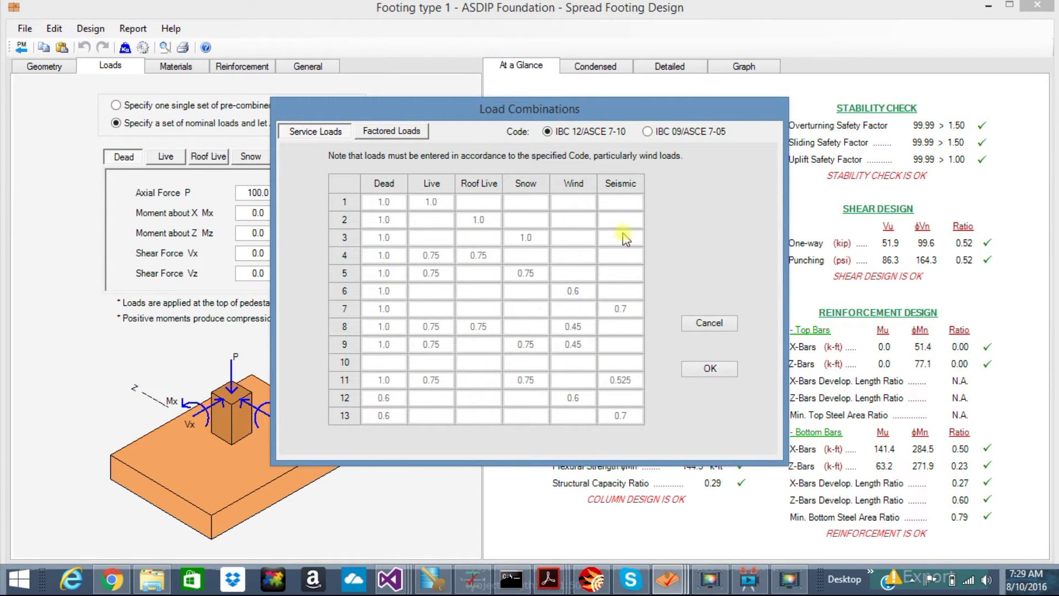
left_click(711, 368)
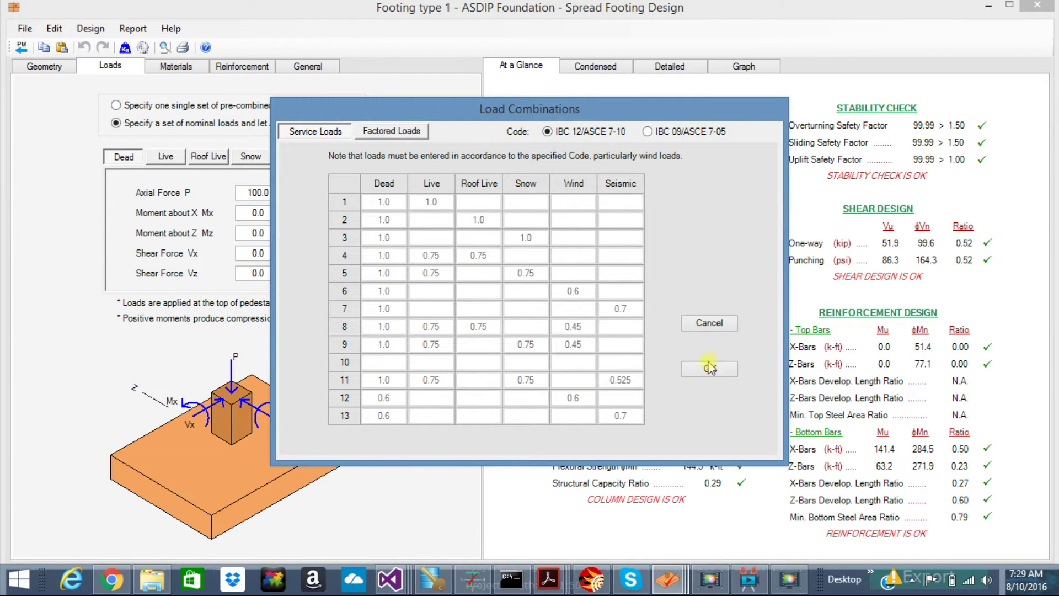
left_click(709, 325)
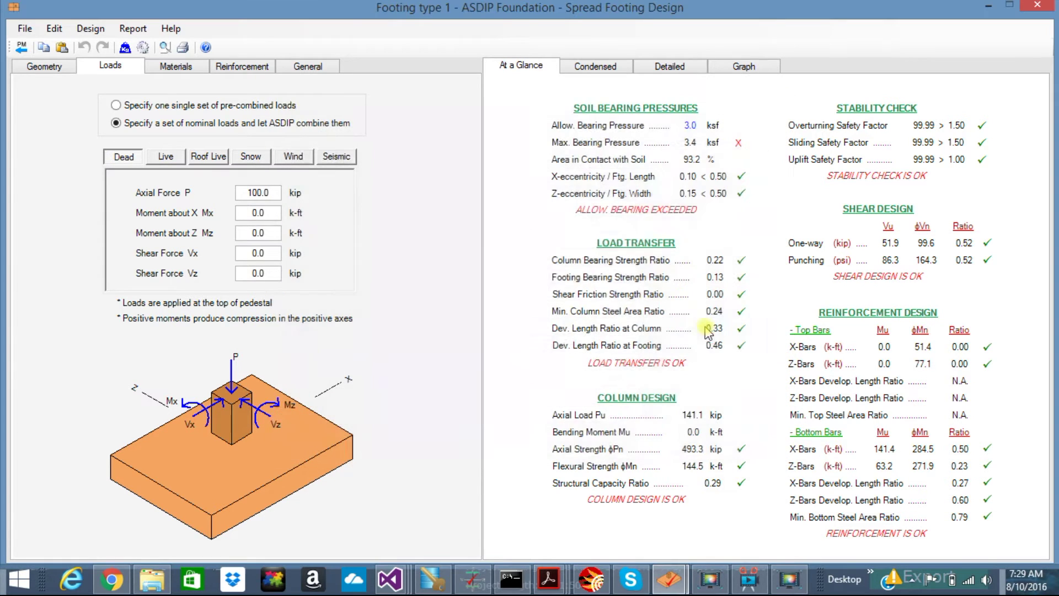
left_click(178, 68)
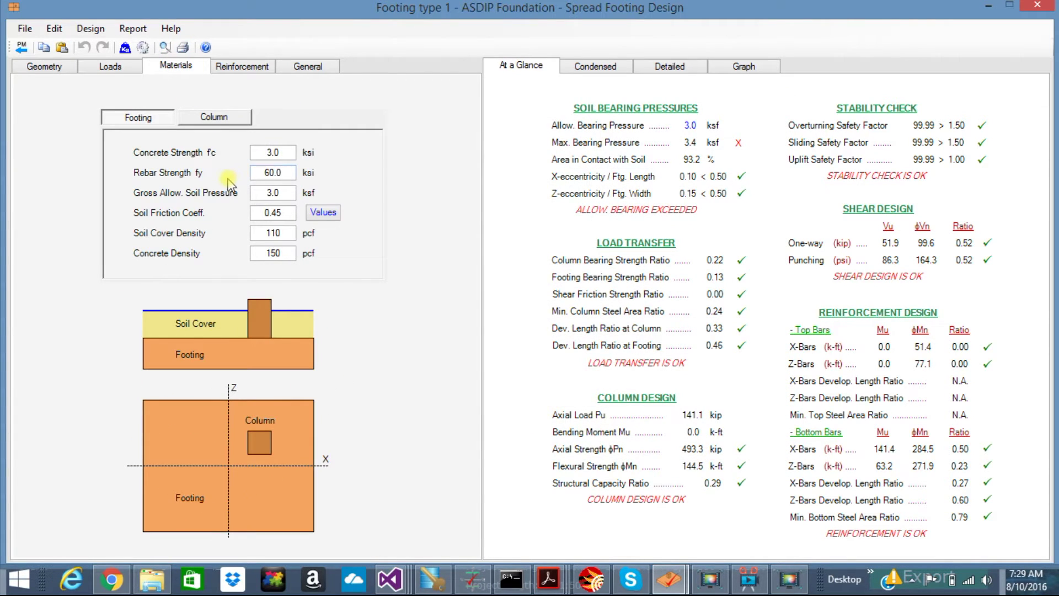
- Review the footing and column material properties and the column reinforcement
key("Tab")
key("Tab")
key("Tab")
left_click(210, 117)
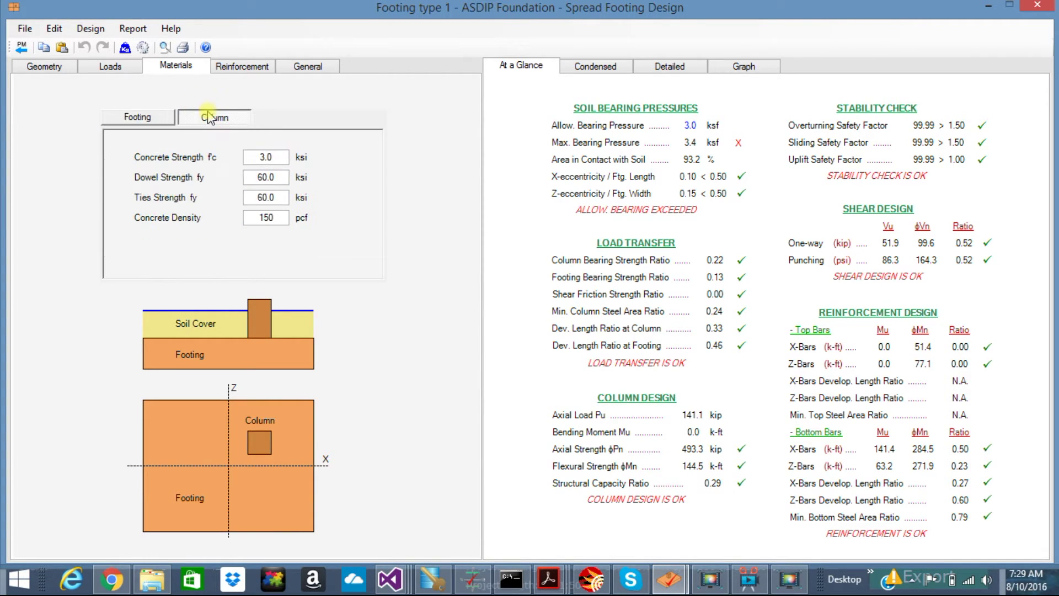
left_click(236, 68)
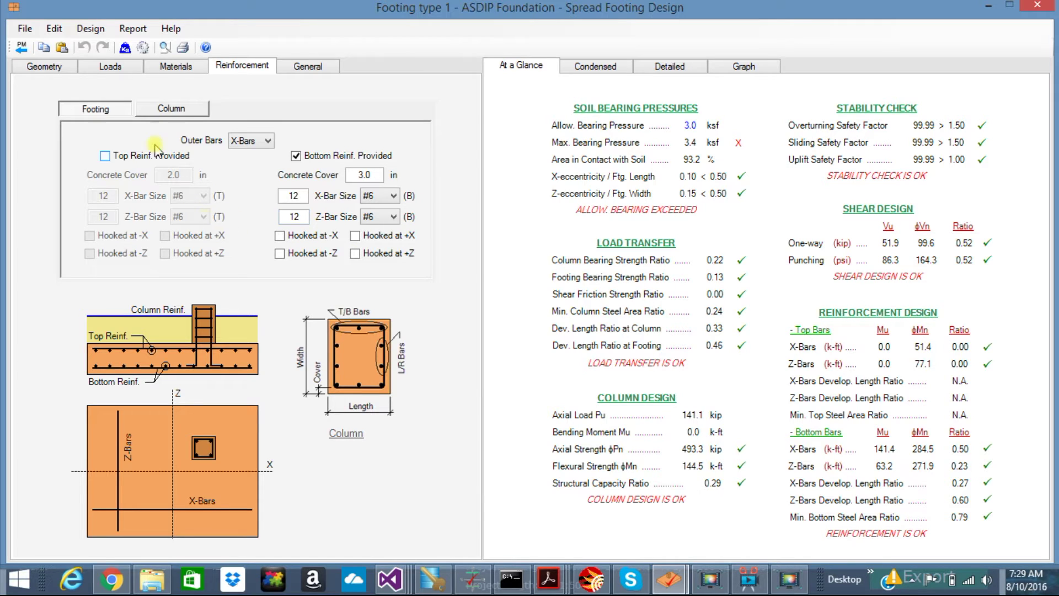
left_click(181, 113)
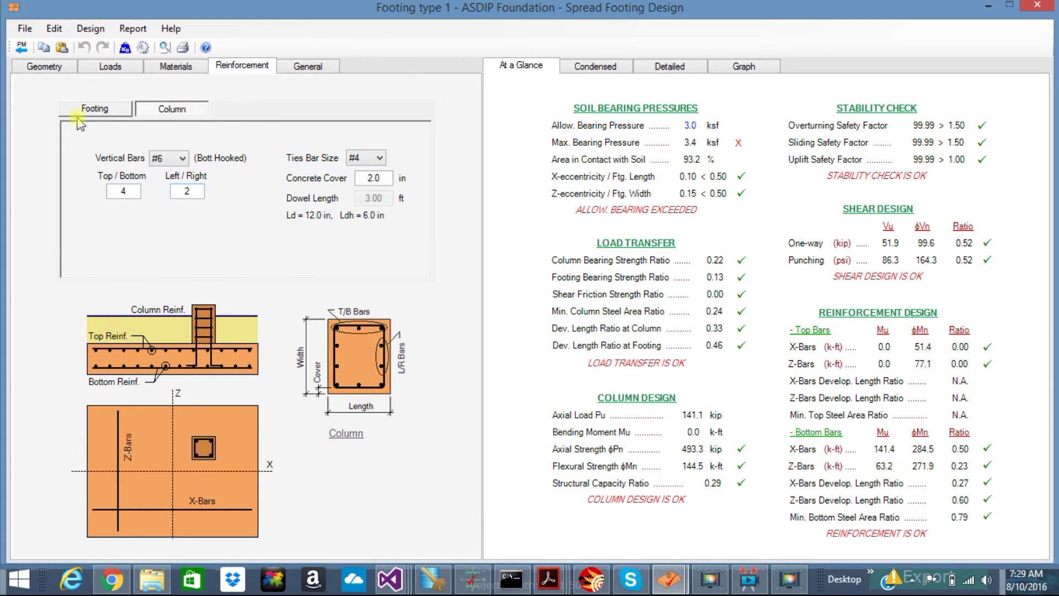
- Check the General project info, then show the footing reinforcement: 12 #6 bars each way, 3.0 in cover
left_click(94, 109)
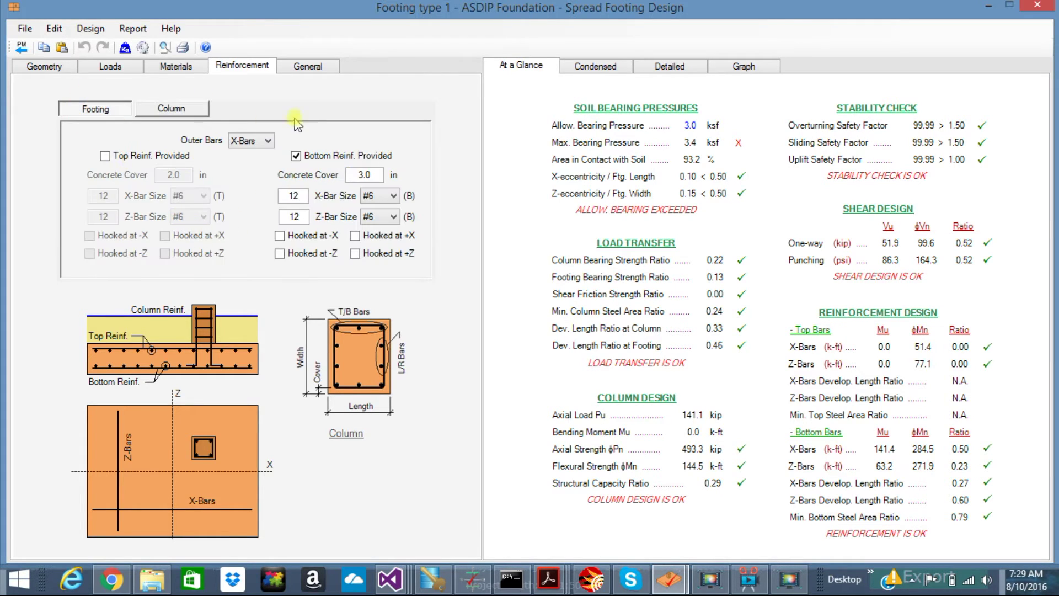
left_click(307, 66)
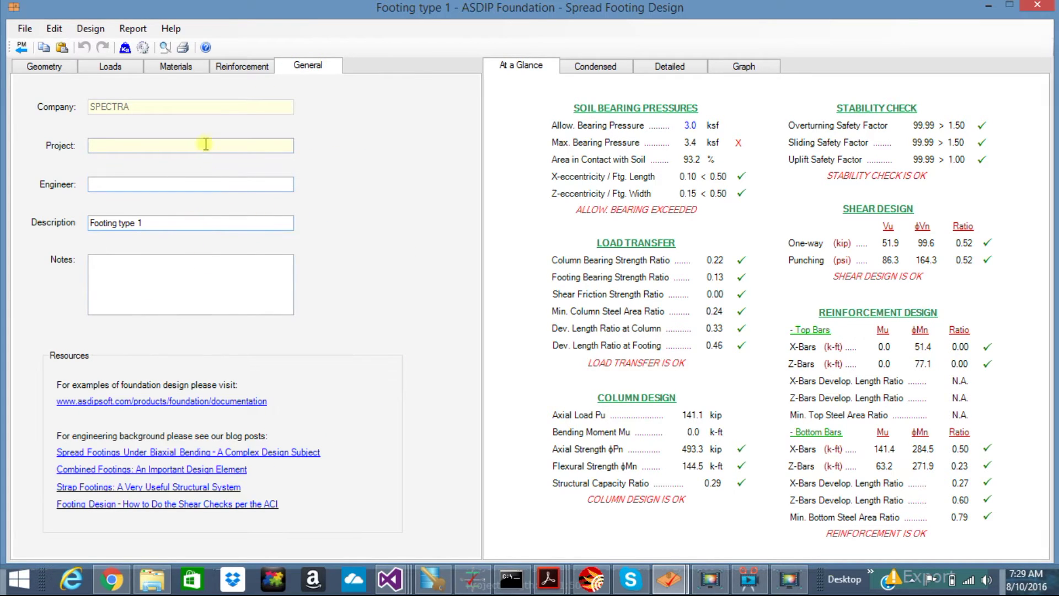
left_click(239, 67)
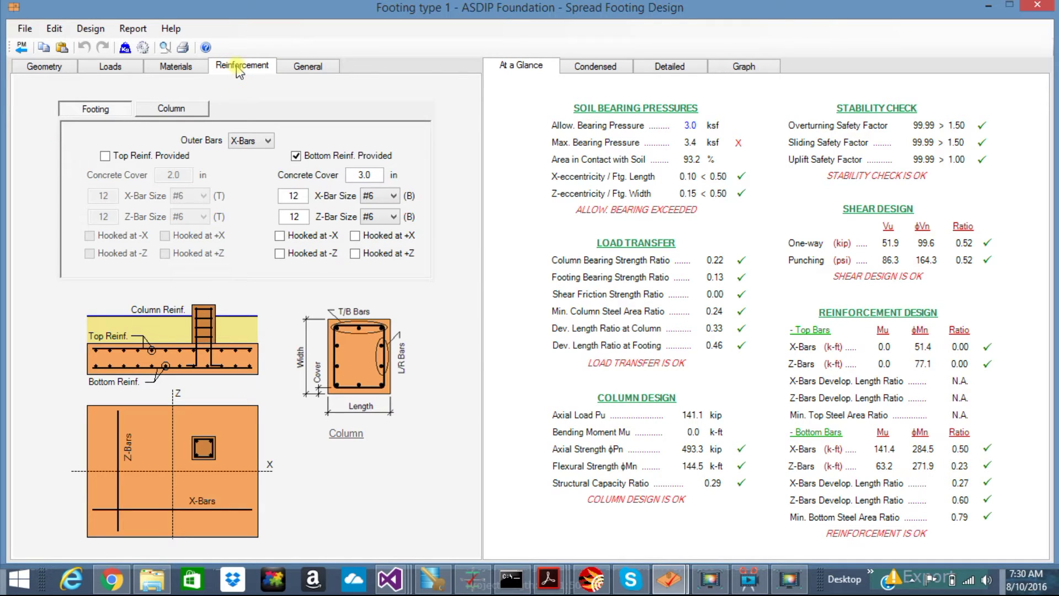
- Read through the Condensed report, including the 0.52 shear ratios and flexure checks
left_click(603, 70)
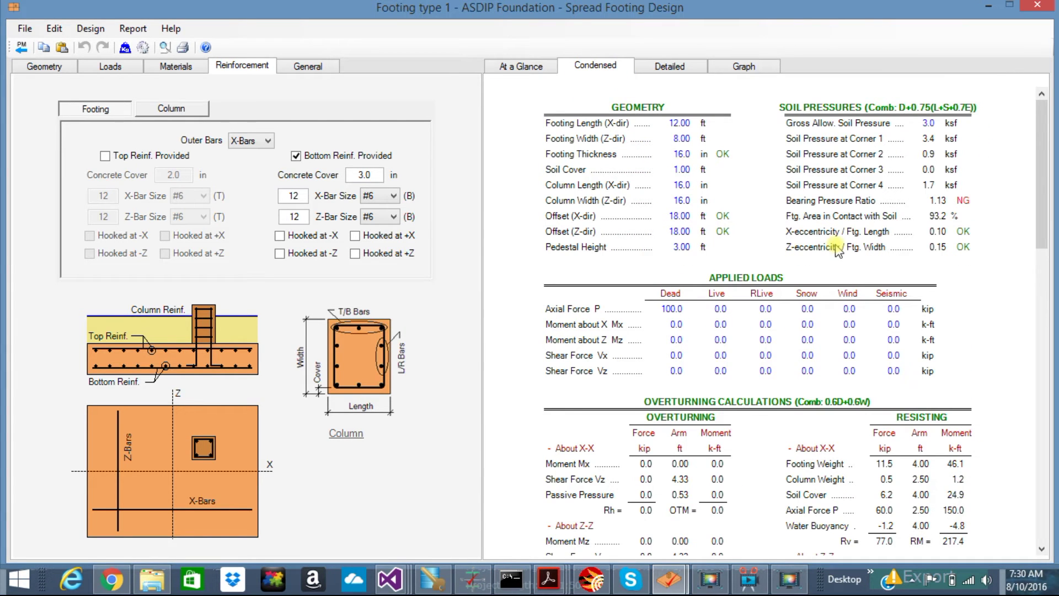
scroll(772, 290, "down", 6)
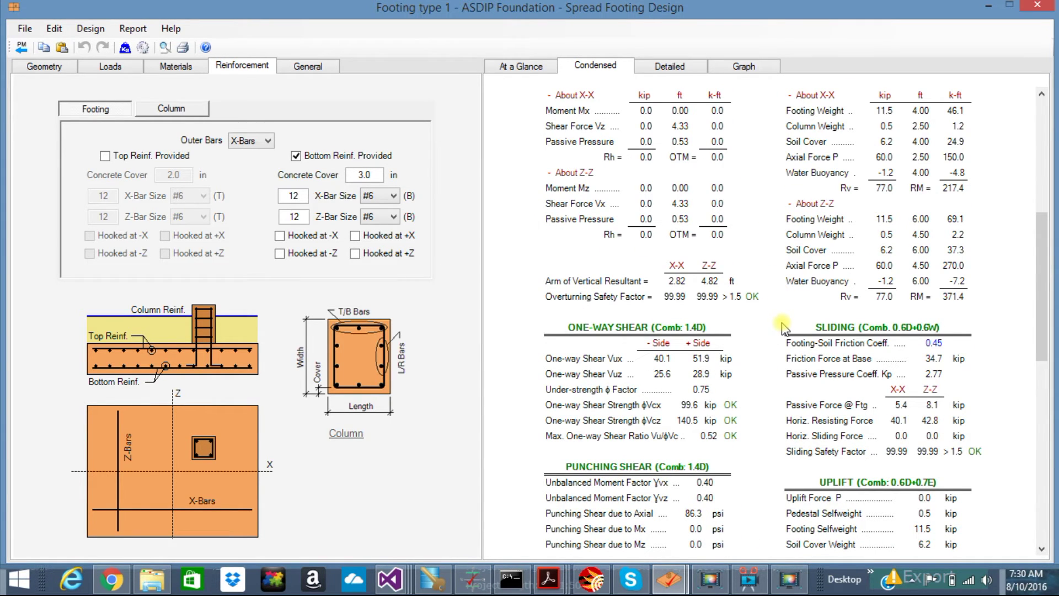
scroll(806, 348, "up", 6)
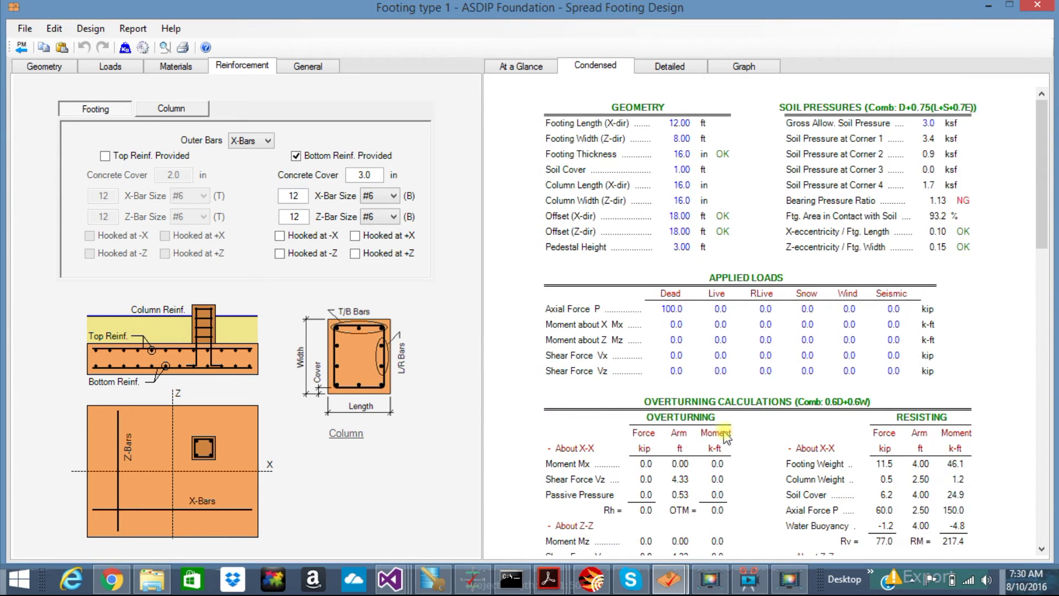
scroll(723, 430, "down", 15)
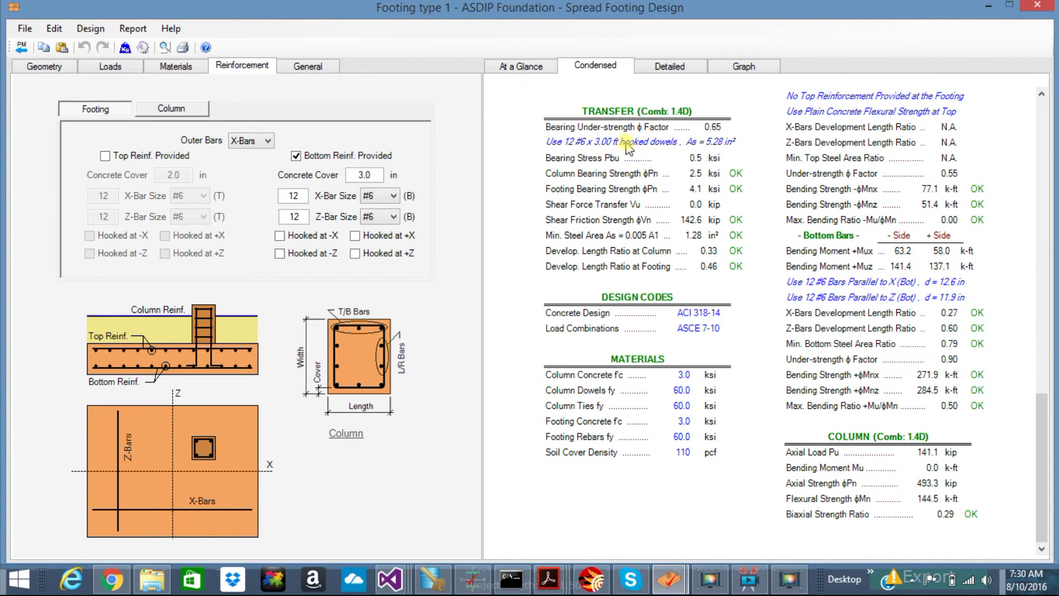
scroll(872, 300, "up", 4)
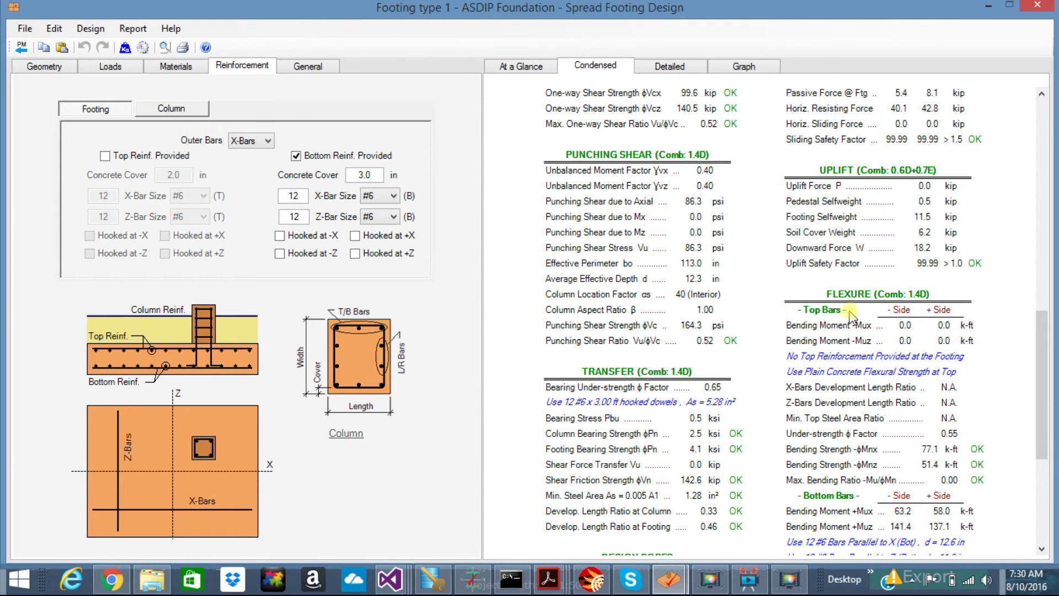
scroll(859, 287, "up", 6)
scroll(859, 287, "up", 1)
scroll(859, 287, "down", 9)
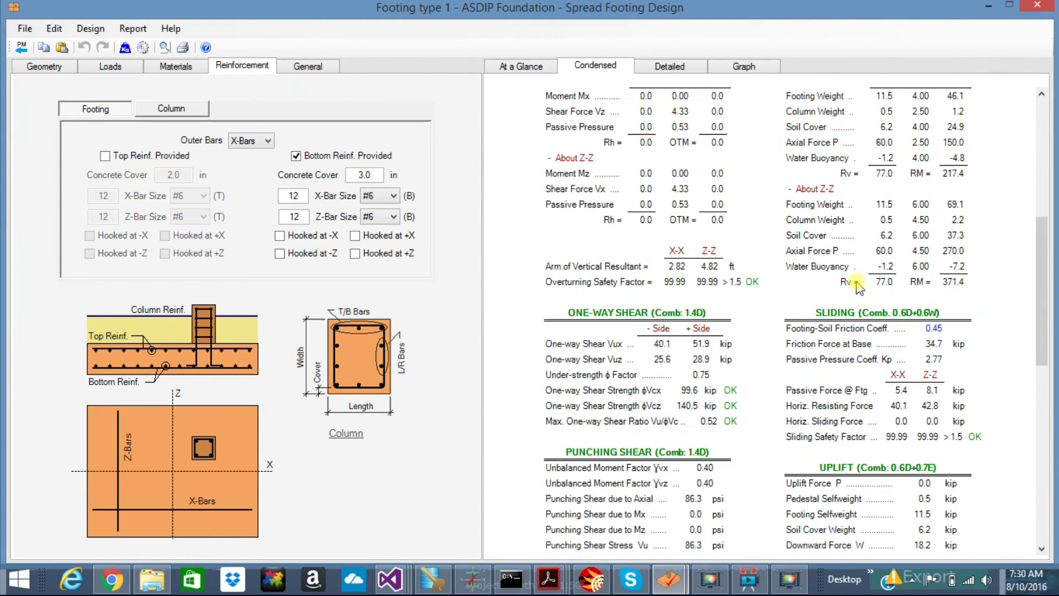
scroll(859, 287, "up", 3)
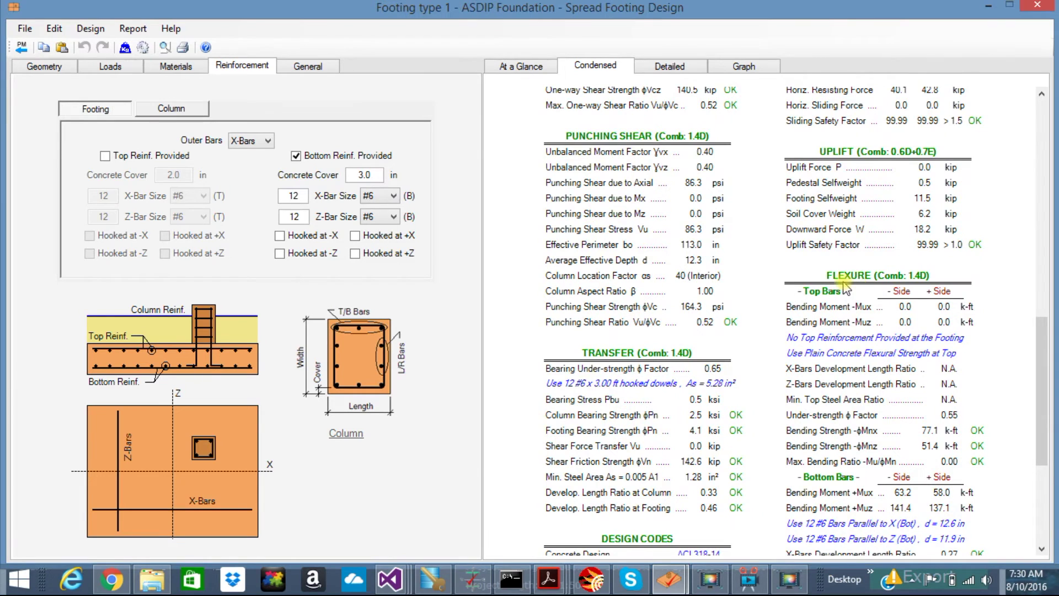
- Scroll through the Detailed calculation report, then show the bearing pressure graph with its 3.4 ksf maximum
left_click(670, 71)
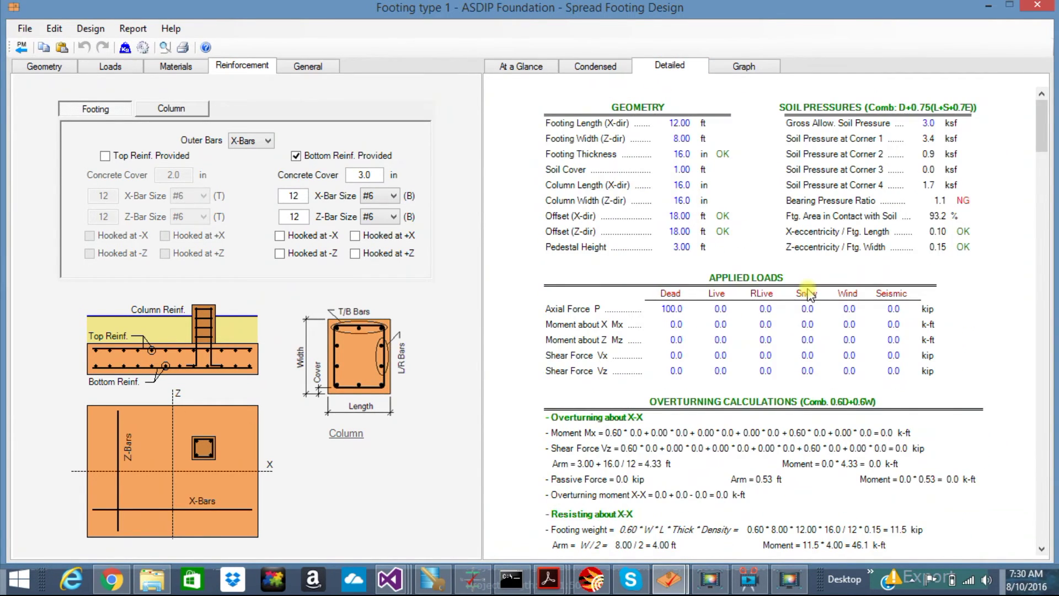
scroll(809, 290, "down", 3)
scroll(809, 291, "down", 1)
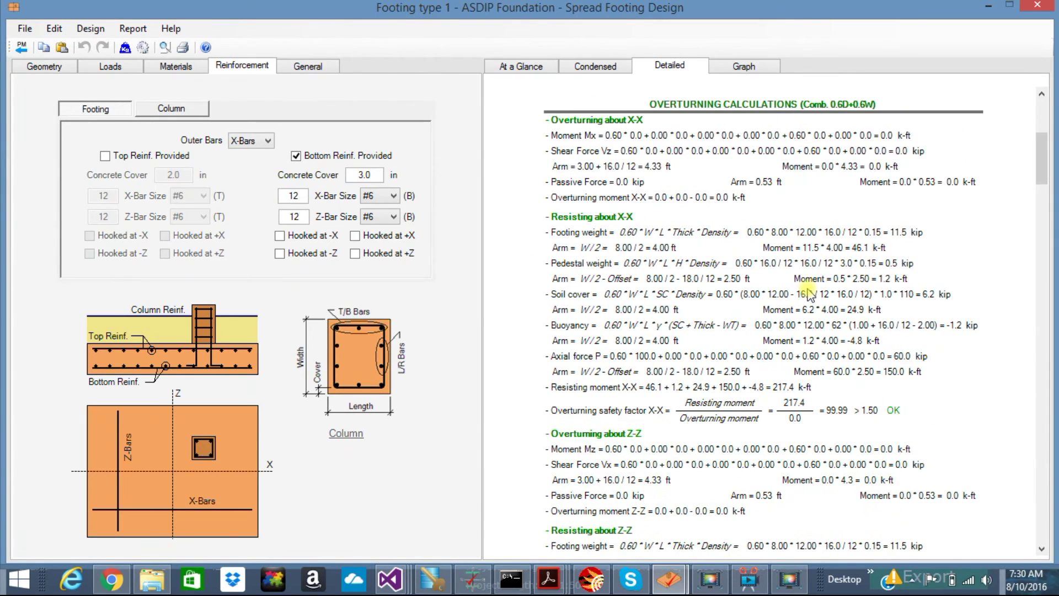
scroll(767, 258, "down", 7)
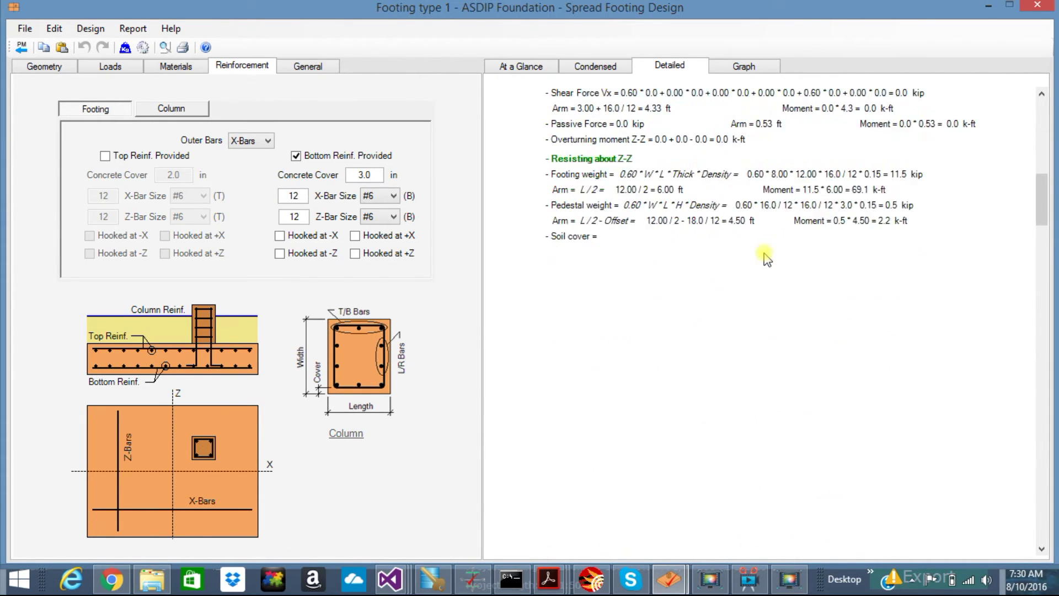
scroll(767, 257, "down", 15)
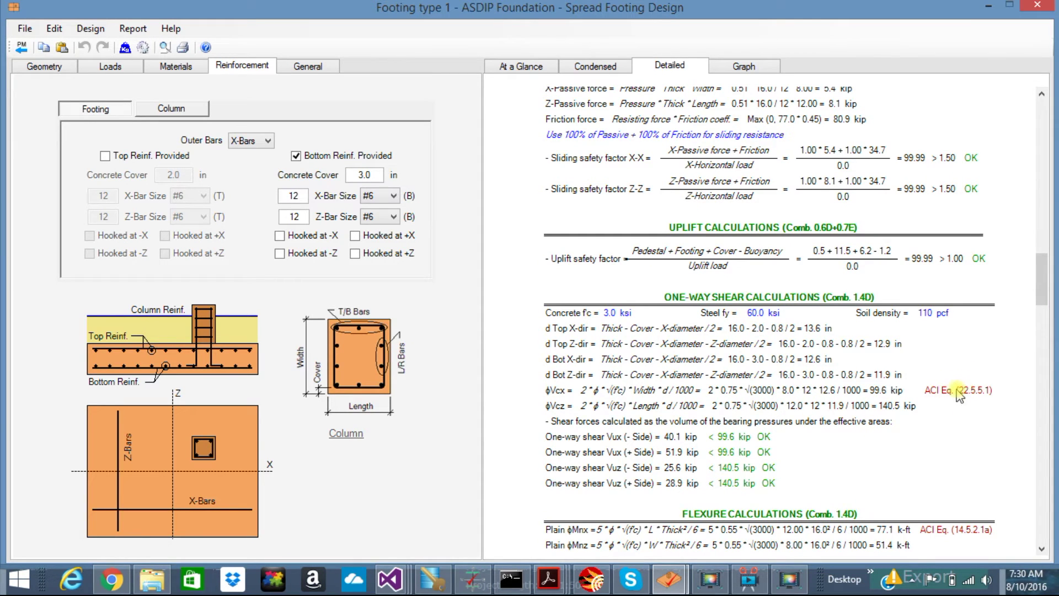
scroll(943, 408, "down", 8)
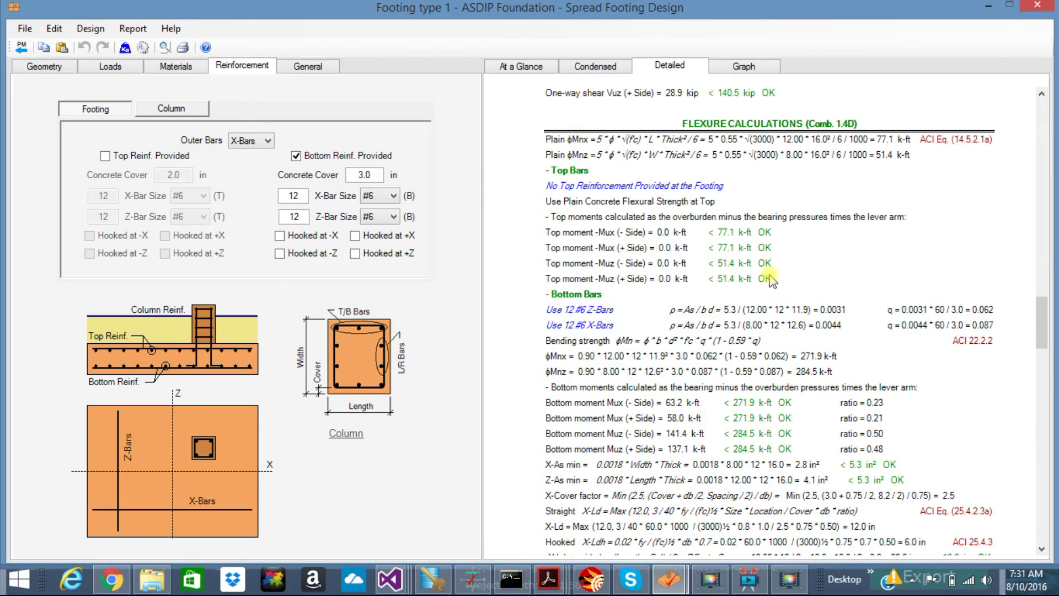
scroll(770, 279, "down", 15)
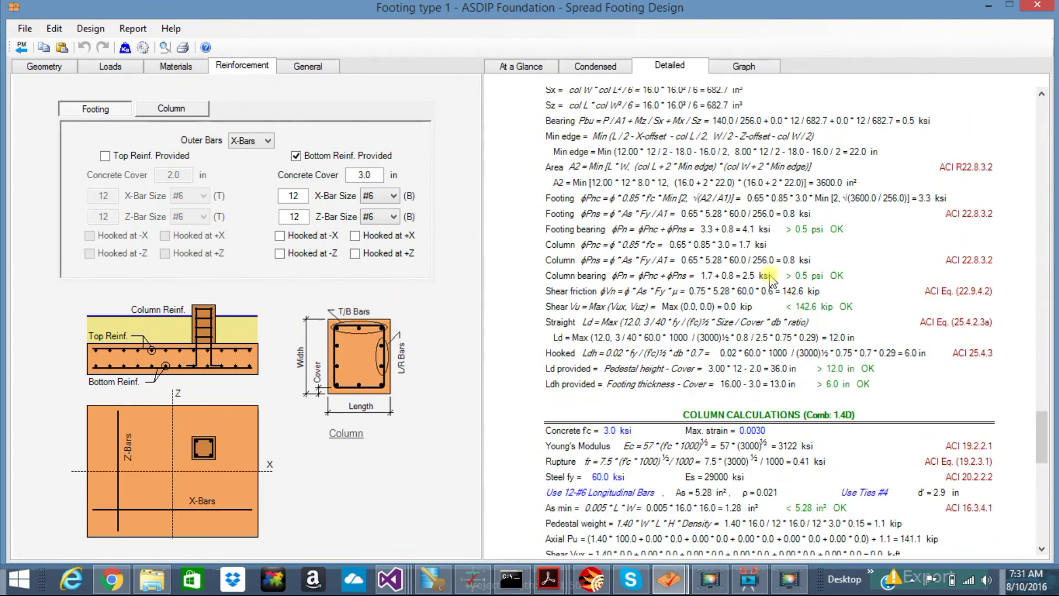
scroll(771, 279, "down", 4)
scroll(771, 279, "down", 8)
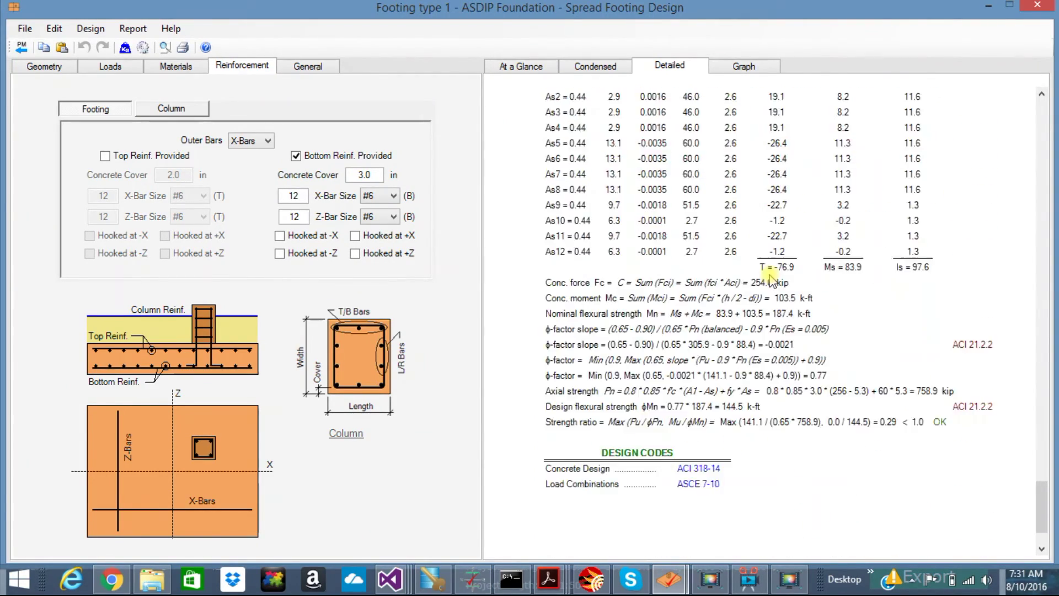
scroll(771, 279, "up", 20)
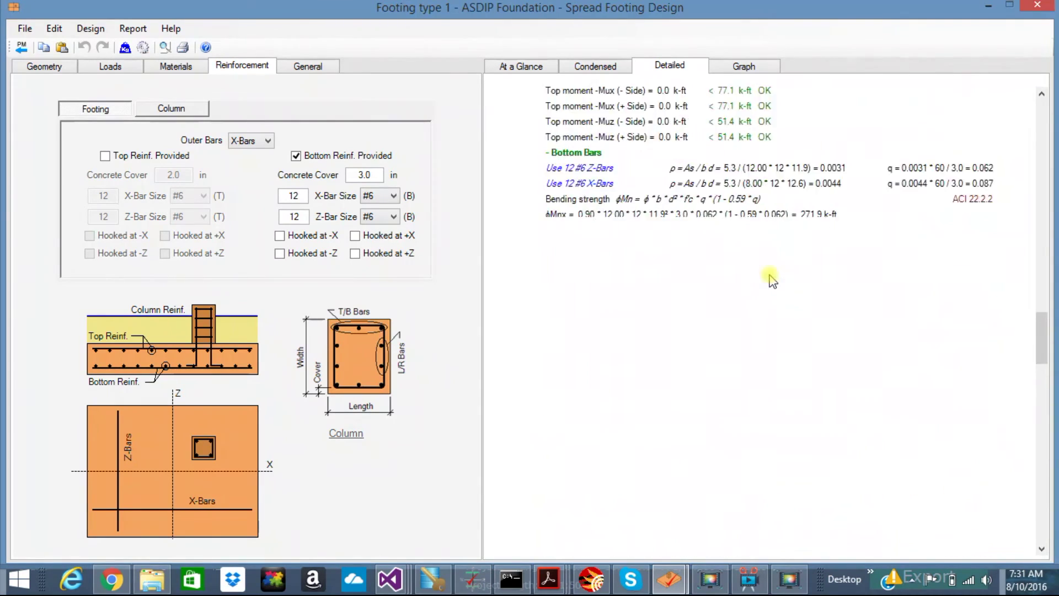
left_click(743, 68)
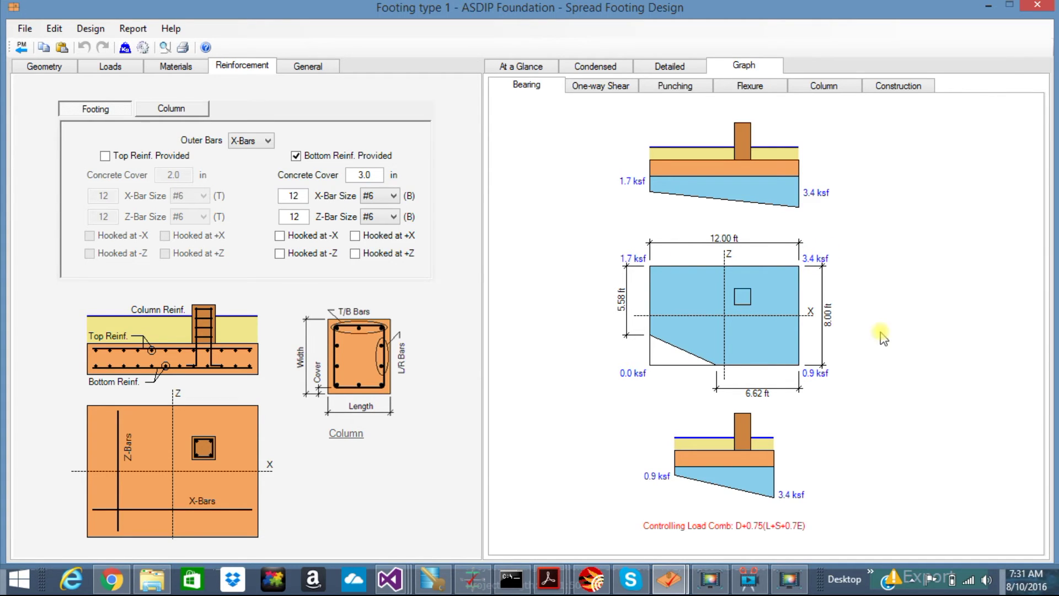
- Display the one-way shear graphs, then the 86.3 psi punching shear diagram
left_click(603, 88)
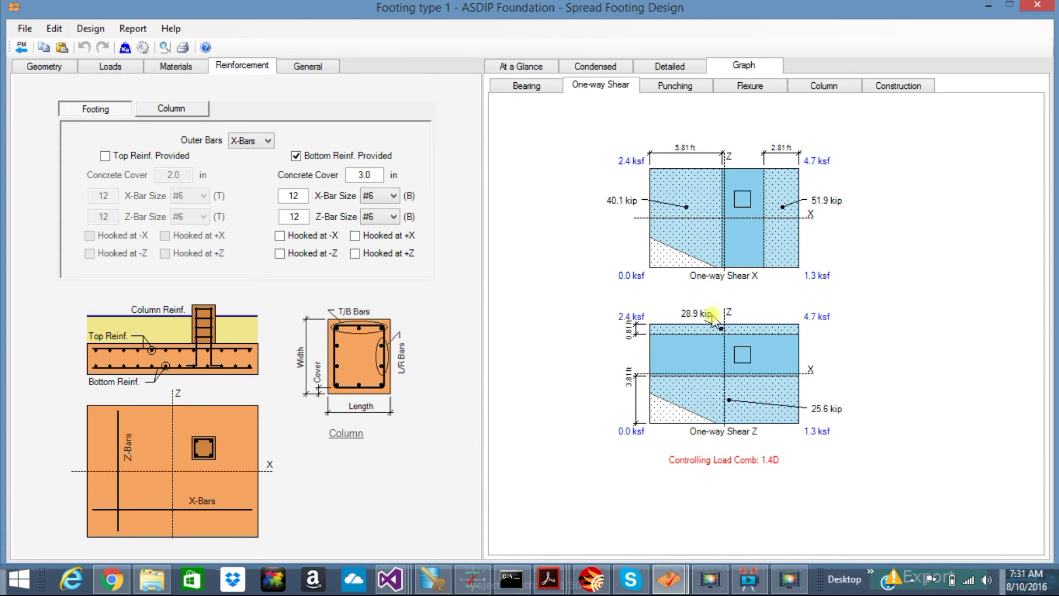
left_click(678, 90)
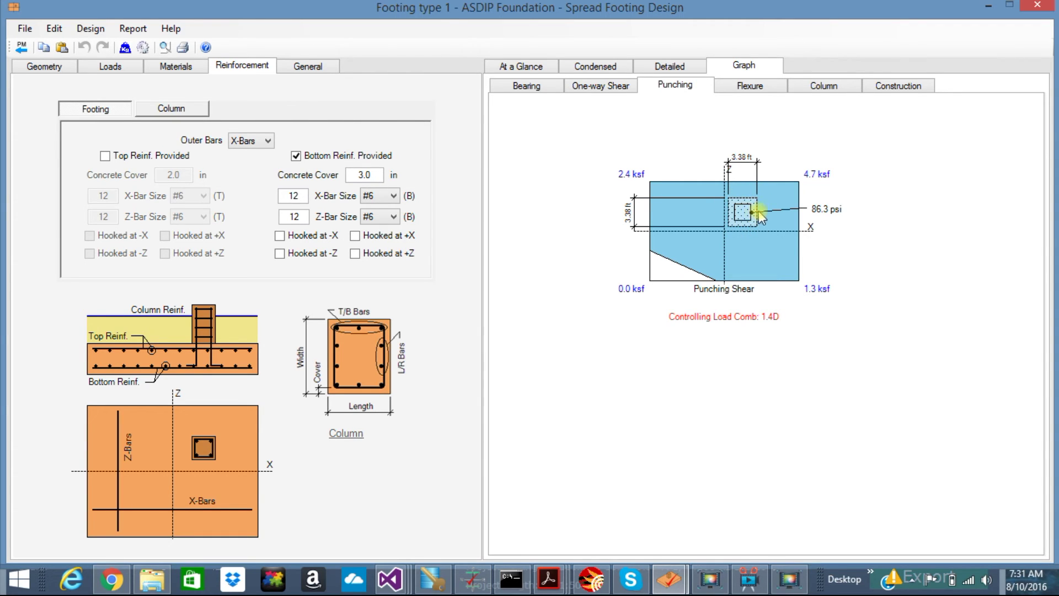
- Show the flexure and column interaction graphs, ending on the construction elevation and plan
left_click(748, 88)
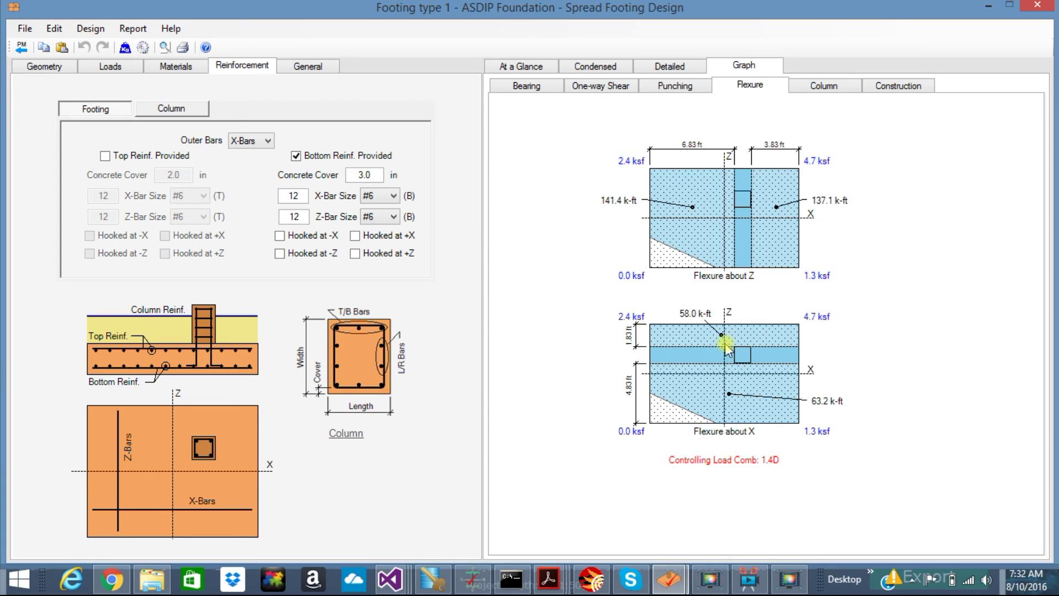
left_click(823, 87)
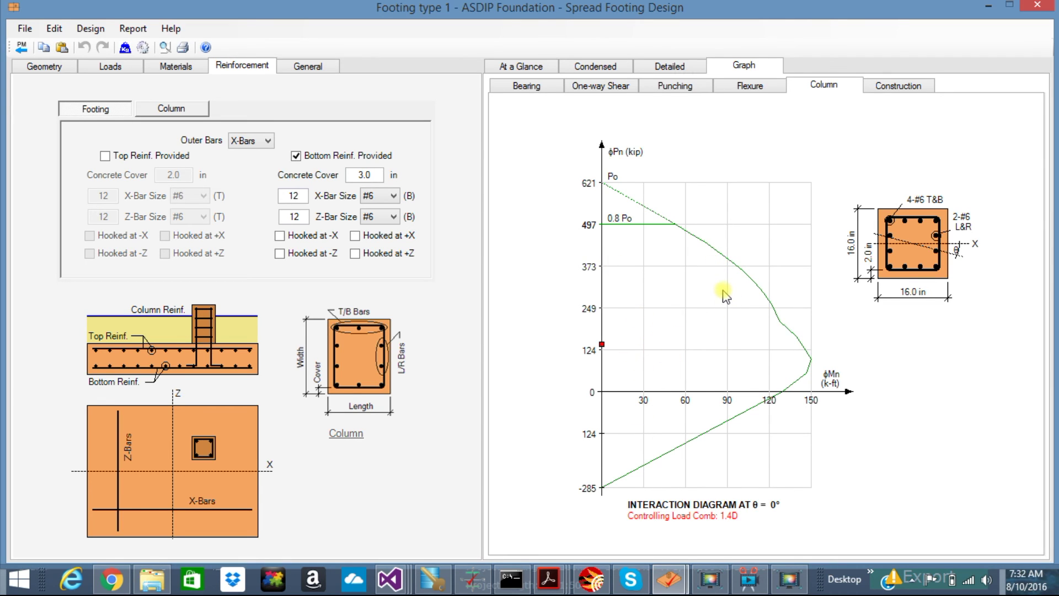
left_click(907, 88)
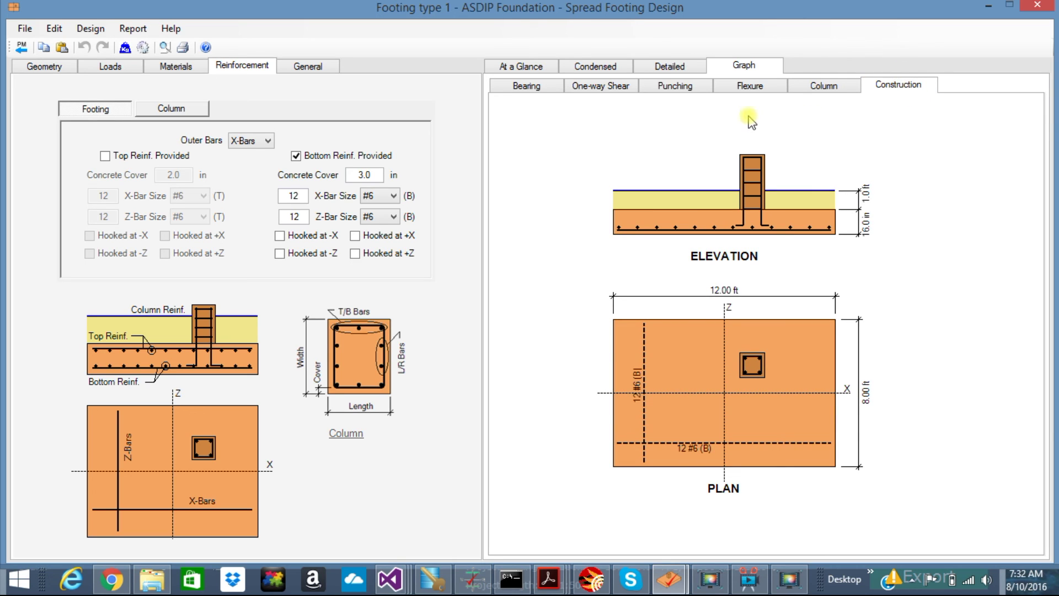